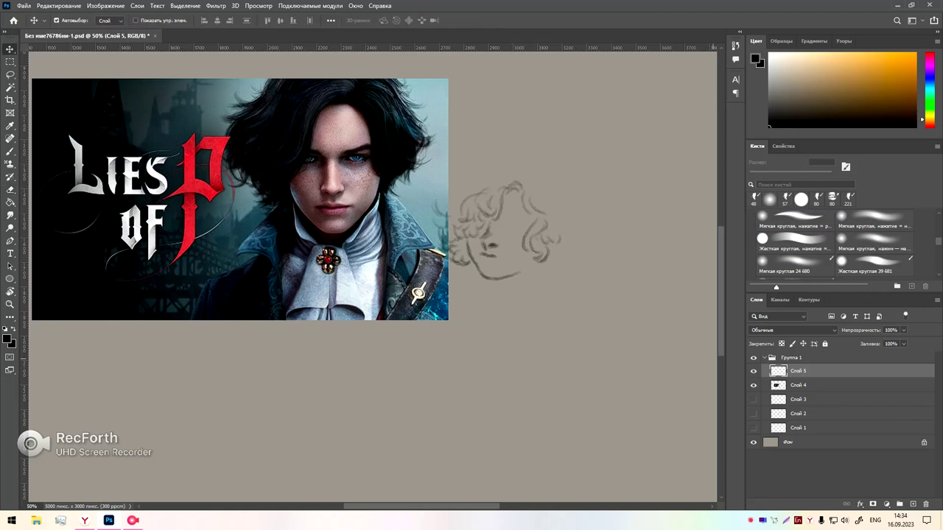
With the Brush tool on Слой 5, extend the sketched curls outward around both sides of the face.
key(b)
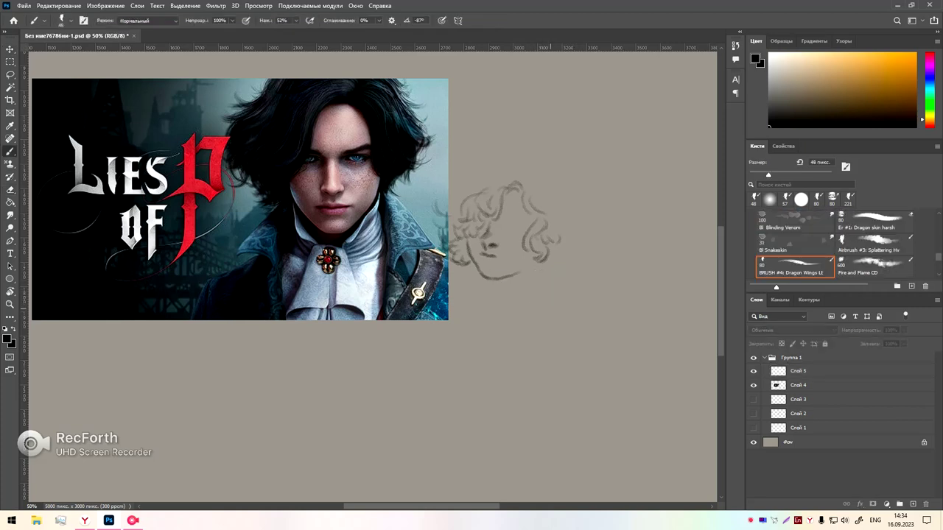
click(811, 372)
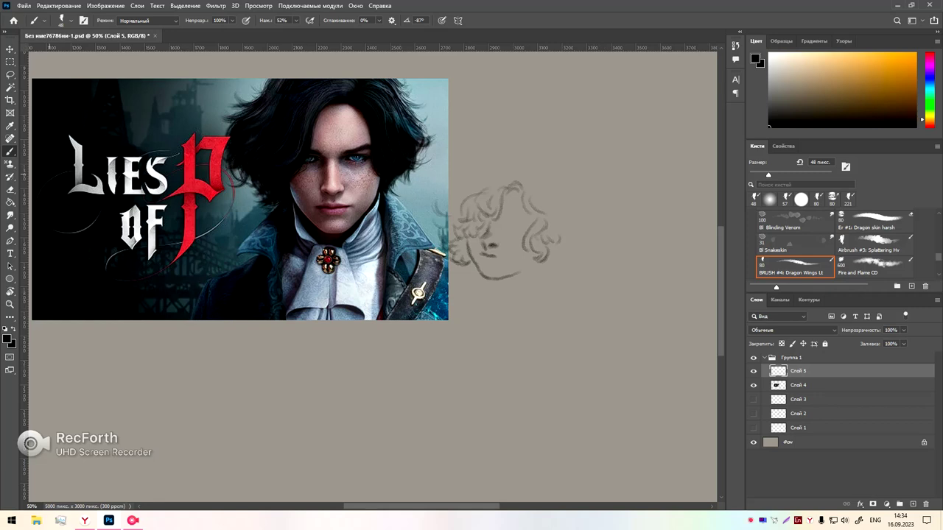
mouse_move(383, 368)
mouse_down()
mouse_move(313, 371)
mouse_move(235, 426)
mouse_up()
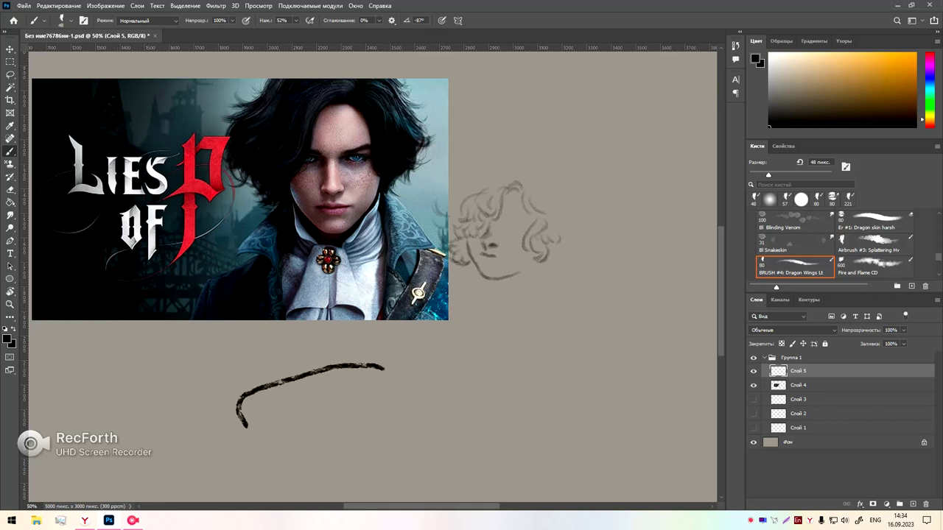
key(ctrl+z)
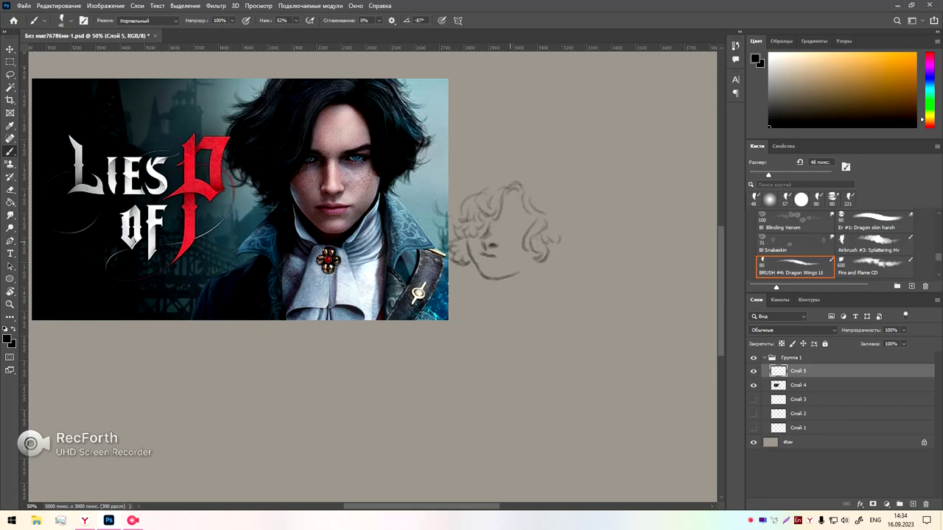
drag(515, 251, 533, 262)
mouse_move(465, 182)
mouse_down()
mouse_move(450, 196)
mouse_move(467, 187)
mouse_up()
mouse_move(547, 176)
mouse_down()
mouse_move(537, 182)
mouse_move(574, 212)
mouse_move(575, 252)
mouse_move(545, 259)
mouse_up()
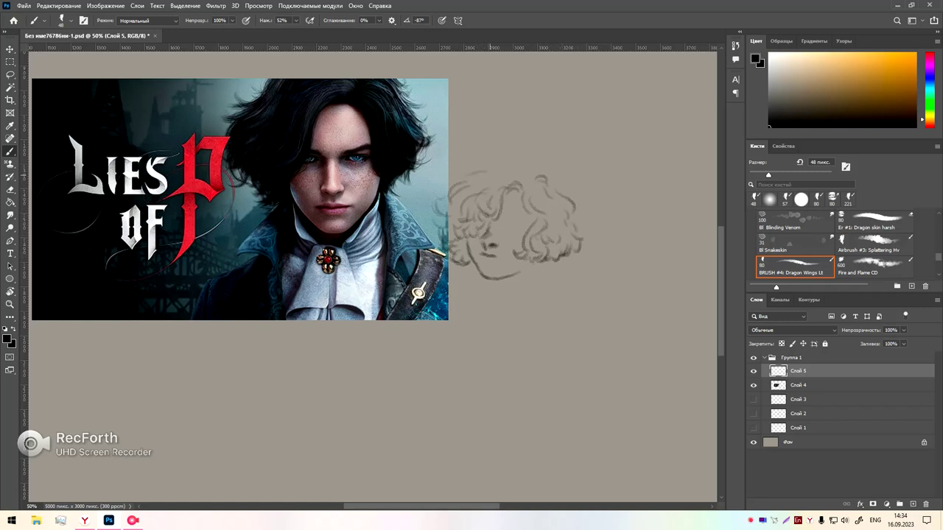
Sketch the rounded crown of wavy hair over the head, replacing the first strokes with raised, overlapping locks.
mouse_move(479, 173)
mouse_down()
mouse_move(523, 177)
mouse_move(510, 170)
mouse_up()
key(ctrl+z)
key(ctrl+z)
mouse_move(498, 172)
mouse_down()
mouse_move(514, 166)
mouse_move(524, 176)
mouse_move(489, 169)
mouse_move(452, 180)
mouse_move(508, 160)
mouse_move(567, 193)
mouse_move(542, 173)
mouse_move(558, 187)
mouse_up()
drag(511, 156, 491, 161)
mouse_move(495, 156)
mouse_down()
mouse_move(480, 165)
mouse_move(499, 157)
mouse_up()
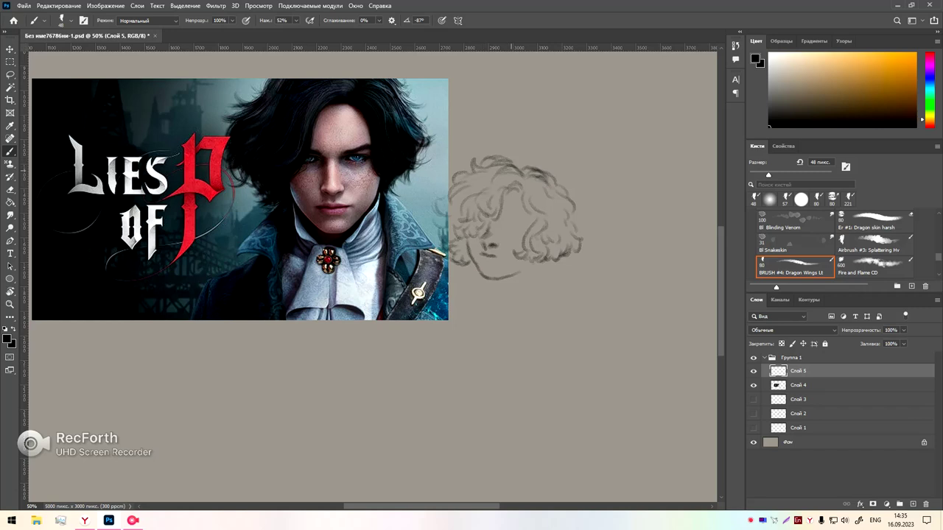
Sketch the brow and nearby hair strands on the face, and erase stray marks at the hair's outer edge.
mouse_move(503, 212)
mouse_down()
mouse_move(519, 214)
mouse_move(523, 234)
mouse_up()
mouse_move(523, 199)
mouse_down()
mouse_move(528, 222)
mouse_move(549, 216)
mouse_move(540, 225)
mouse_up()
key(e)
drag(447, 209, 449, 218)
key(b)
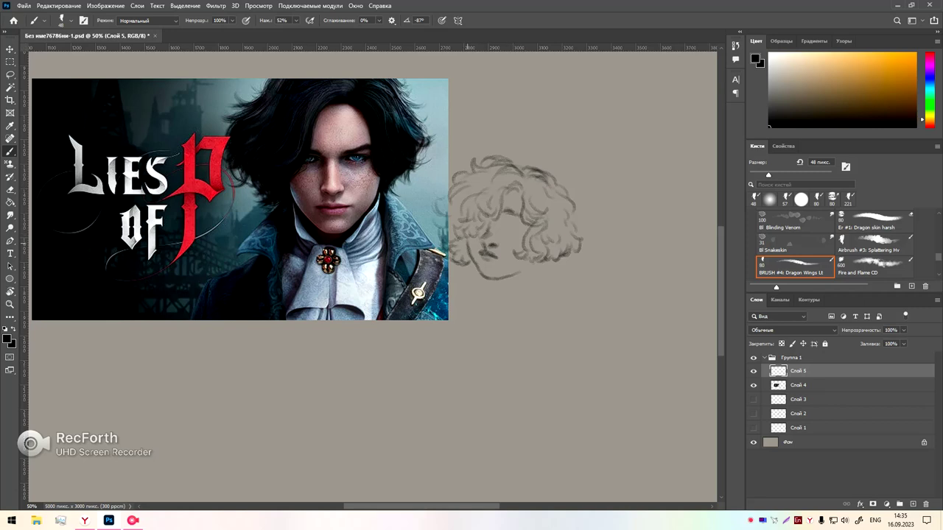
Draw the visible eye beneath the brow with short dark strokes for the lid and lashes.
key(e)
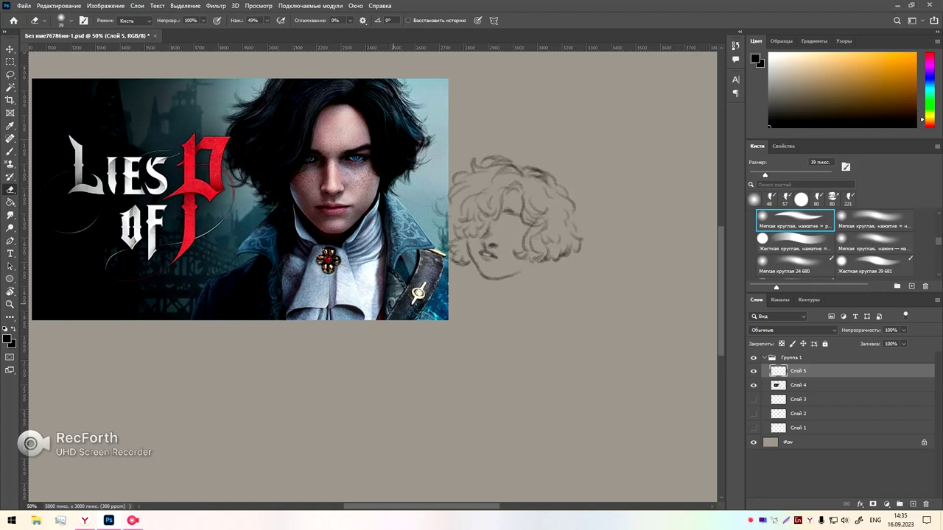
key(b)
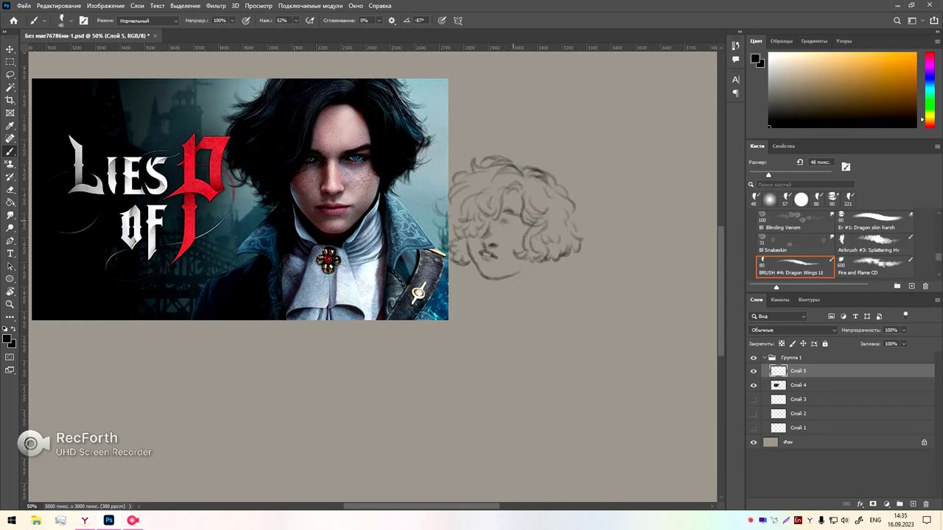
drag(503, 226, 511, 223)
drag(508, 226, 518, 224)
drag(514, 228, 519, 231)
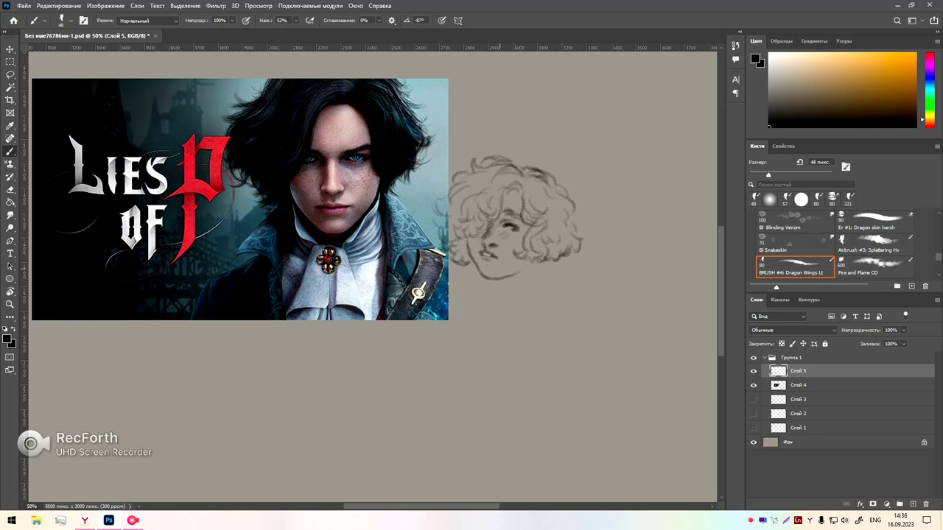
Strengthen the jawline and sketch the neck beneath it, undoing the long line drawn down to the shoulder.
drag(486, 279, 519, 273)
mouse_move(439, 193)
mouse_down()
mouse_move(448, 193)
mouse_move(442, 229)
mouse_move(452, 246)
mouse_up()
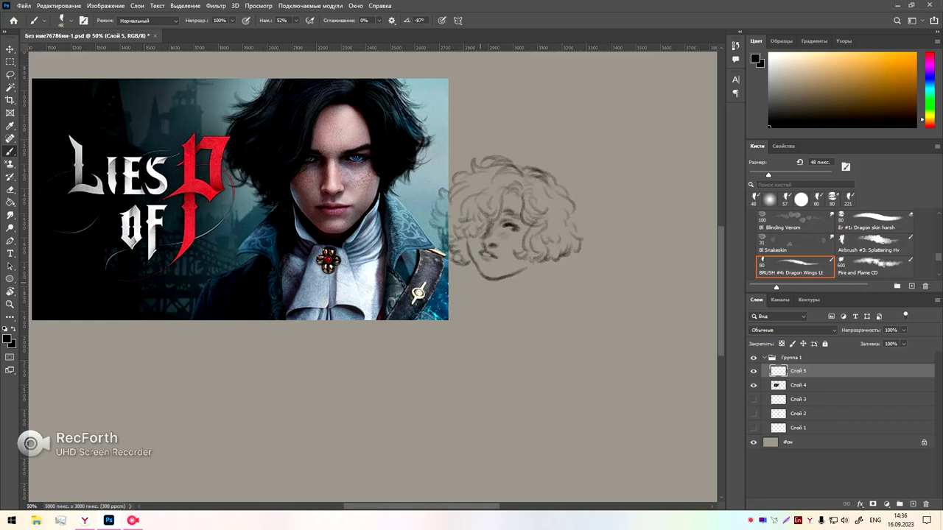
drag(472, 272, 485, 288)
mouse_move(492, 287)
mouse_down()
mouse_move(517, 277)
mouse_move(532, 288)
mouse_move(529, 263)
mouse_move(559, 316)
mouse_up()
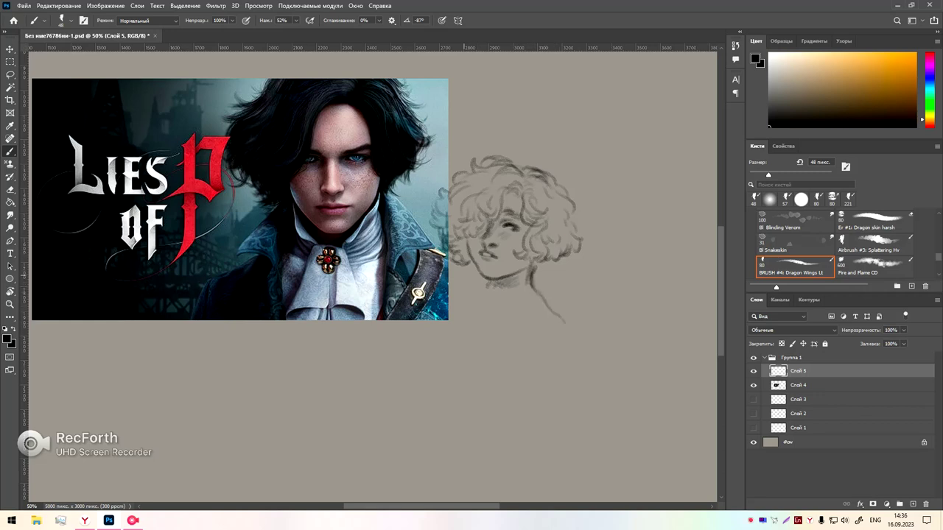
key(ctrl+z)
Sketch the raised collar around the neck and darken the area beneath the jaw and curls.
drag(508, 296, 520, 283)
key(ctrl)
key(ctrl+z)
mouse_move(469, 274)
mouse_down()
mouse_move(466, 288)
mouse_move(480, 283)
mouse_move(494, 312)
mouse_move(492, 288)
mouse_move(504, 285)
mouse_move(481, 289)
mouse_up()
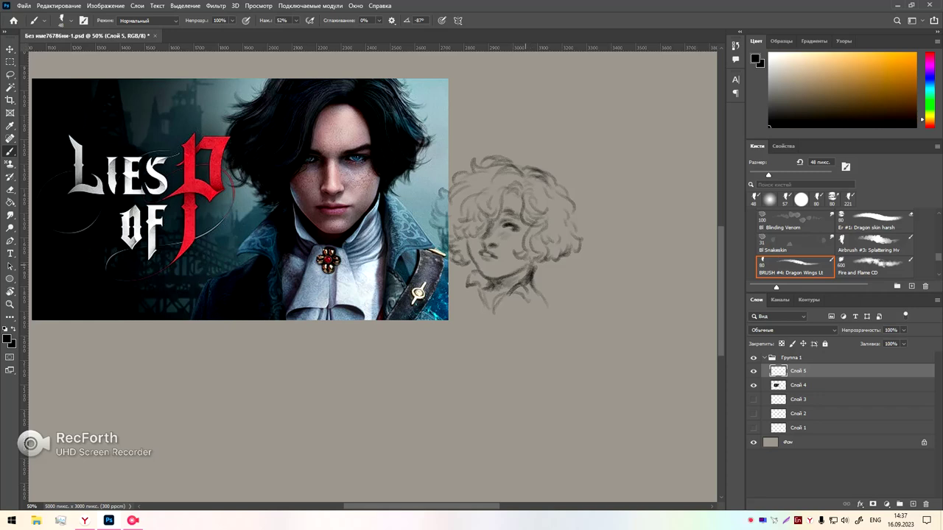
mouse_move(515, 272)
mouse_down()
mouse_move(493, 278)
mouse_move(518, 270)
mouse_up()
drag(546, 266, 556, 263)
Draw the long jabot hanging from the collar, with vertical folds and a ruffled lower edge.
mouse_move(488, 308)
mouse_down()
mouse_move(477, 306)
mouse_move(488, 307)
mouse_up()
mouse_move(505, 311)
mouse_down()
mouse_move(489, 313)
mouse_move(491, 328)
mouse_move(474, 325)
mouse_move(484, 331)
mouse_move(477, 311)
mouse_up()
drag(461, 352, 529, 366)
mouse_move(507, 334)
mouse_down()
mouse_move(510, 355)
mouse_move(503, 321)
mouse_up()
mouse_move(468, 353)
mouse_down()
mouse_move(478, 360)
mouse_move(471, 378)
mouse_move(490, 369)
mouse_move(511, 381)
mouse_up()
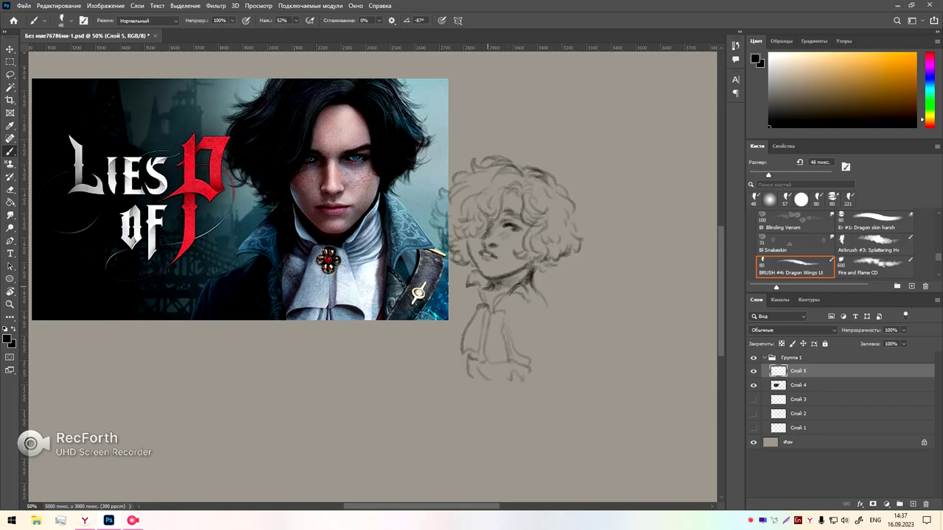
Detail the folds of the collar at the throat and darken its outer edge.
mouse_move(498, 307)
mouse_down()
mouse_move(521, 305)
mouse_move(532, 291)
mouse_up()
drag(524, 302, 507, 311)
drag(535, 286, 527, 304)
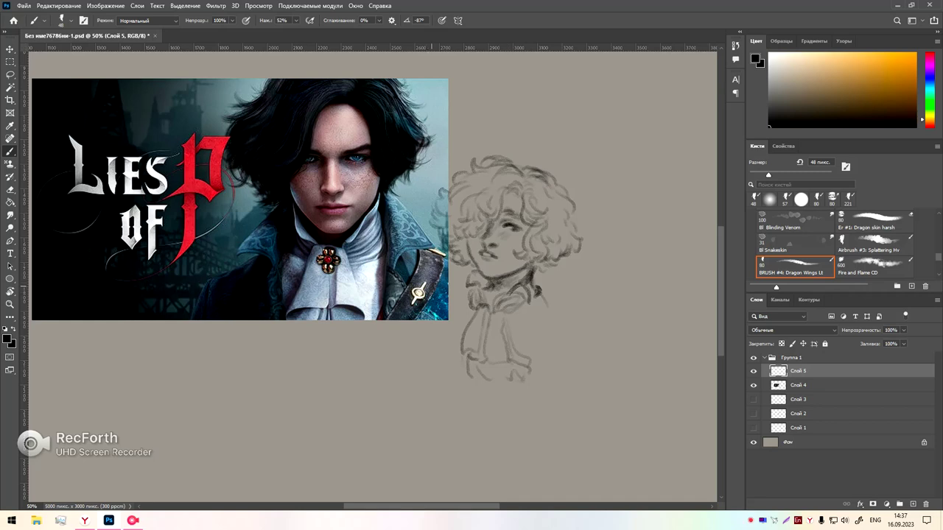
Sketch the sloping shoulder lines outward from the collar, undoing the first rounded arcs and redrawing them wider.
drag(463, 297, 450, 307)
drag(419, 343, 437, 329)
drag(549, 304, 600, 365)
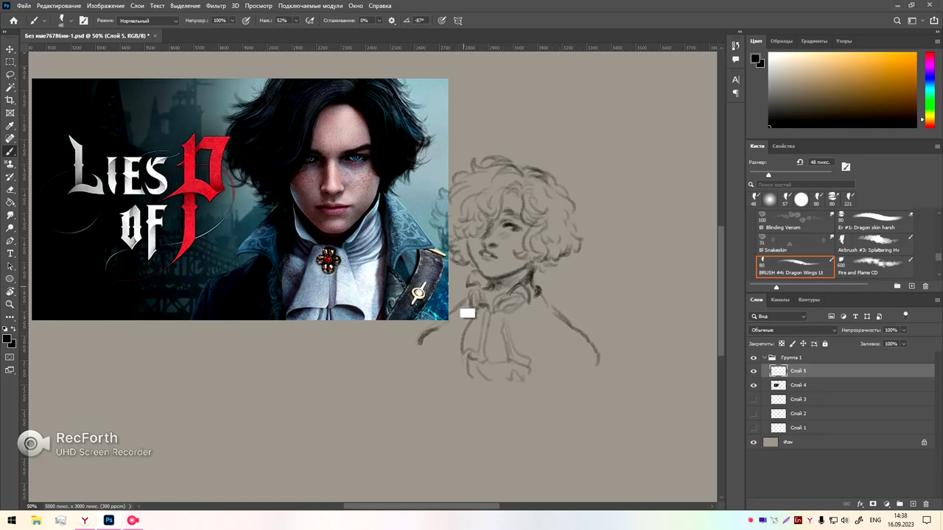
key(ctrl+z)
key(ctrl+z)
drag(547, 303, 582, 331)
mouse_move(460, 302)
mouse_down()
mouse_move(417, 331)
mouse_move(375, 384)
mouse_up()
Sketch the puffed sleeves below both shoulders, with fold lines and gathered seams.
mouse_move(415, 358)
mouse_down()
mouse_move(400, 393)
mouse_move(414, 396)
mouse_up()
drag(432, 340, 422, 358)
mouse_move(576, 345)
mouse_down()
mouse_move(580, 352)
mouse_move(600, 336)
mouse_move(635, 399)
mouse_move(614, 412)
mouse_up()
drag(600, 379, 600, 397)
drag(599, 395, 587, 405)
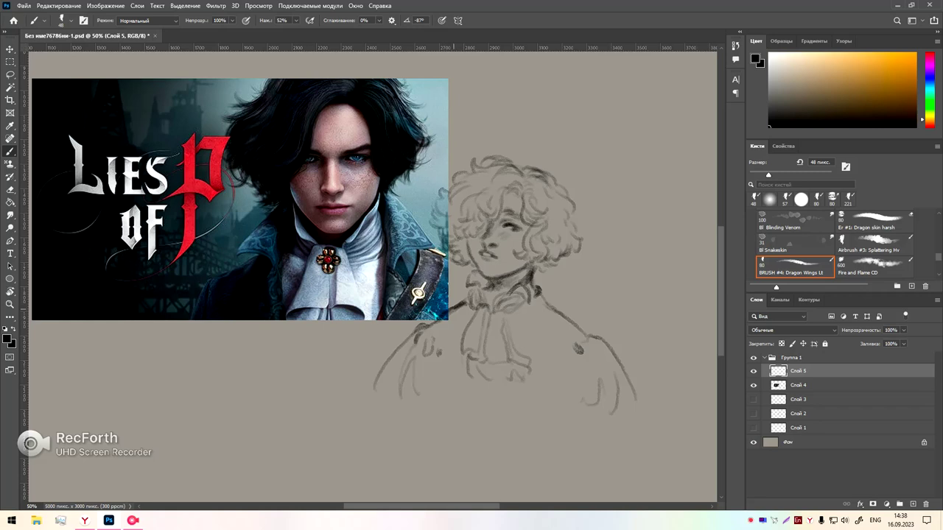
Draw the coat lapels on both sides of the jabot and reinforce the outer shoulder and sleeve contours.
mouse_move(541, 297)
mouse_down()
mouse_move(549, 305)
mouse_move(533, 321)
mouse_up()
drag(464, 312, 527, 341)
drag(532, 309, 546, 332)
mouse_move(464, 320)
mouse_down()
mouse_move(470, 326)
mouse_move(411, 329)
mouse_move(377, 379)
mouse_up()
drag(587, 326, 630, 386)
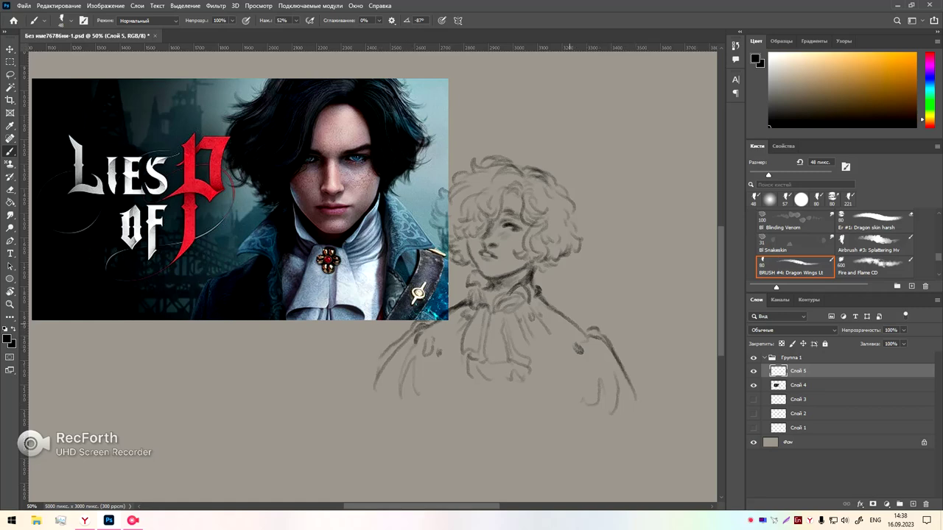
drag(458, 310, 464, 333)
drag(553, 321, 534, 341)
Draw small four-petal flowers floating around the head and above the shoulder.
mouse_move(583, 289)
mouse_down()
mouse_move(572, 287)
mouse_move(584, 303)
mouse_move(595, 298)
mouse_move(588, 281)
mouse_up()
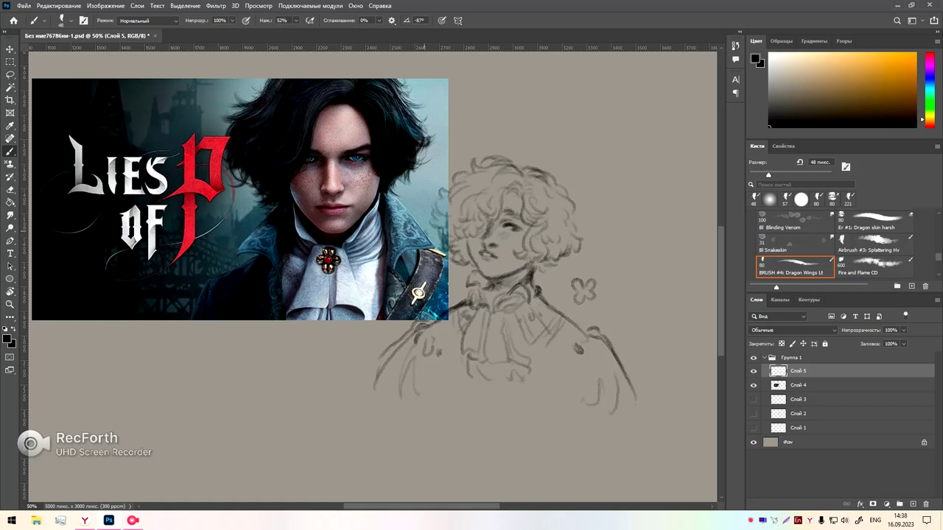
mouse_move(592, 199)
mouse_down()
mouse_move(597, 221)
mouse_move(608, 213)
mouse_move(605, 200)
mouse_up()
Darken the inner sleeve edges and folds along the torso, undoing the trial lines drawn below the chest.
drag(440, 362, 434, 400)
mouse_move(439, 382)
mouse_down()
mouse_move(441, 360)
mouse_move(443, 400)
mouse_up()
drag(574, 382, 571, 410)
drag(434, 409, 425, 467)
key(ctrl+z)
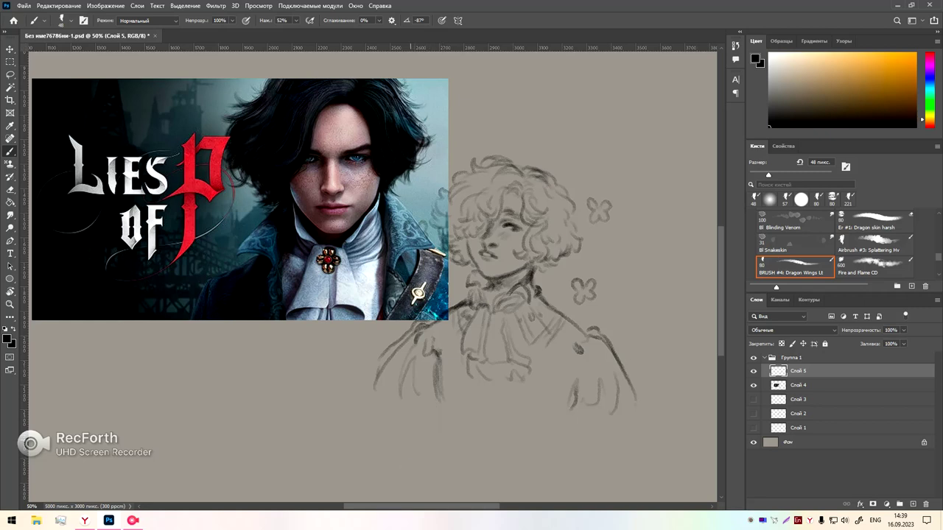
drag(484, 416, 448, 409)
key(ctrl+z)
Hide the reference image on Слой 4 and try a small mark in the empty space above the shoulder.
click(753, 386)
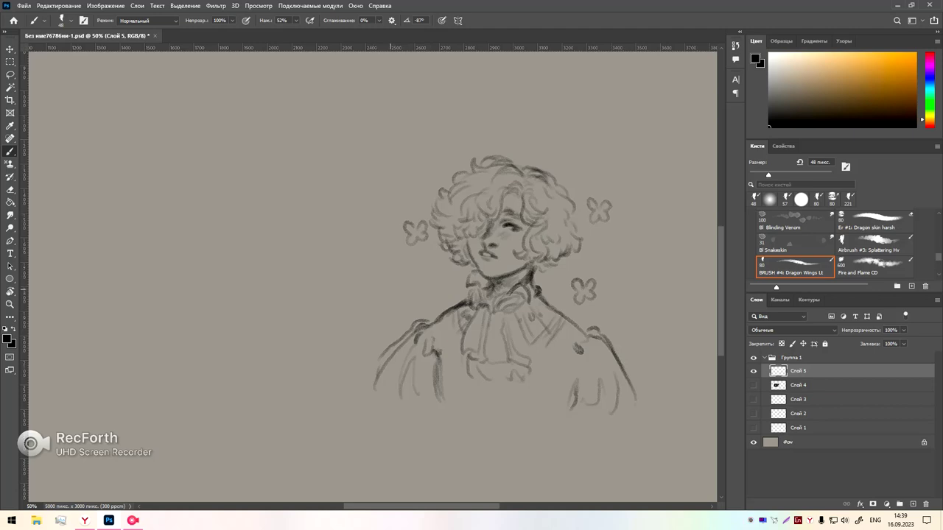
drag(420, 296, 424, 290)
key(ctrl+z)
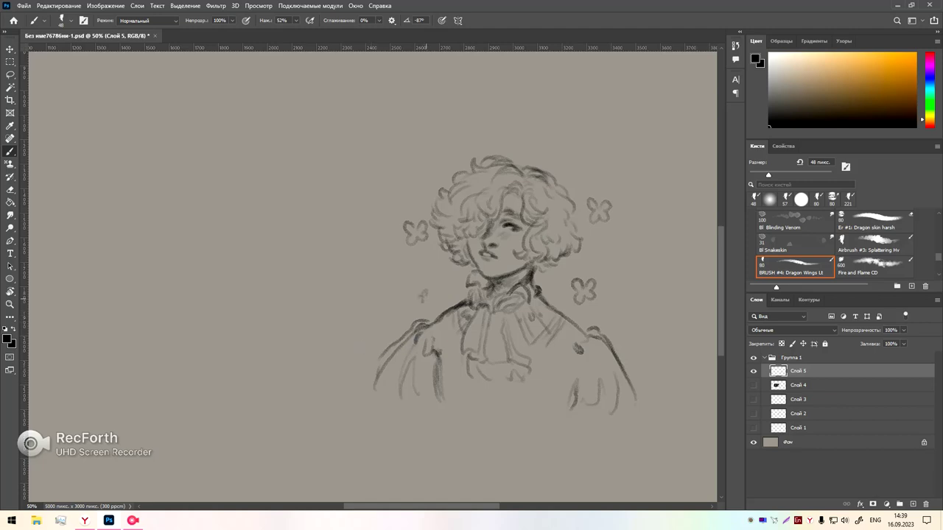